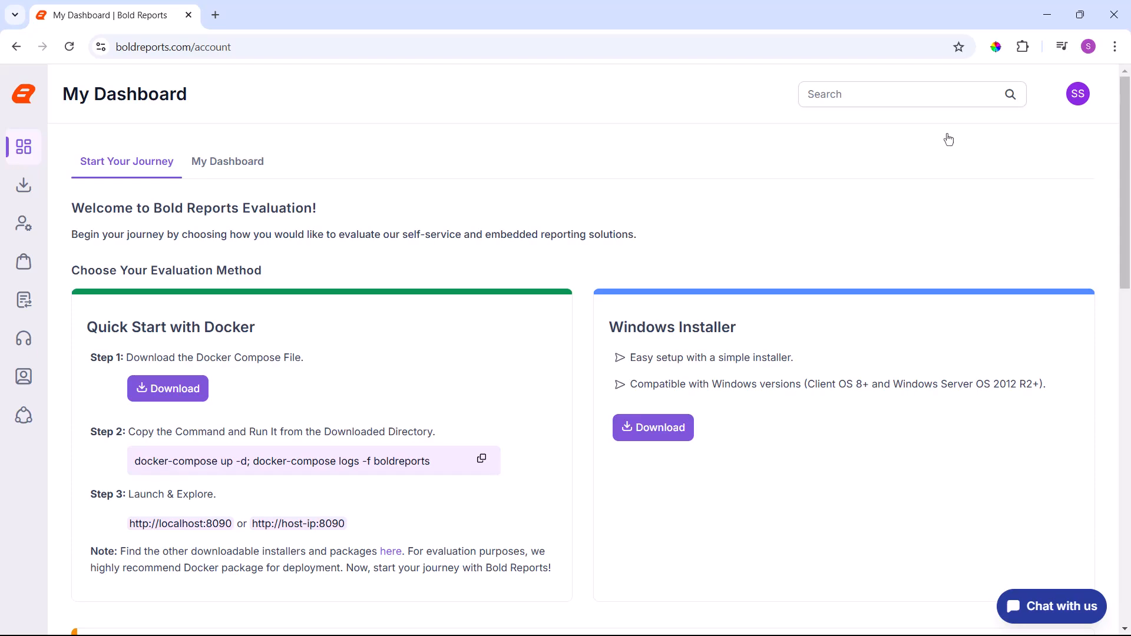
# Download the Windows EXE installer for Self-Service Reports from the account's downloads
pyautogui.moveTo(28, 191)
pyautogui.click(93, 204)
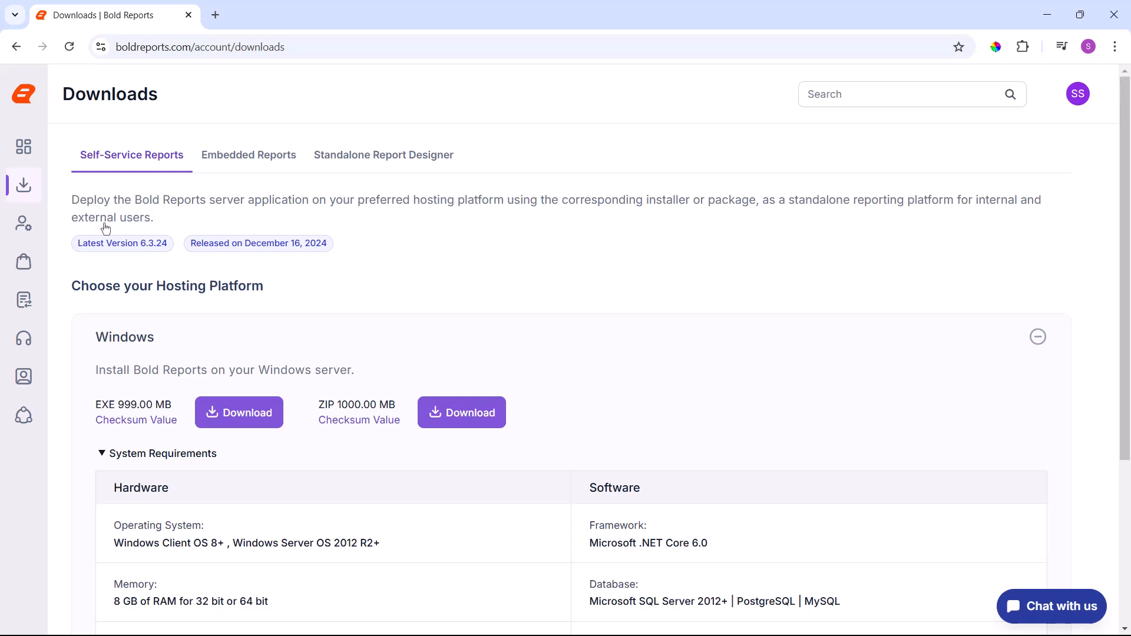
pyautogui.click(209, 412)
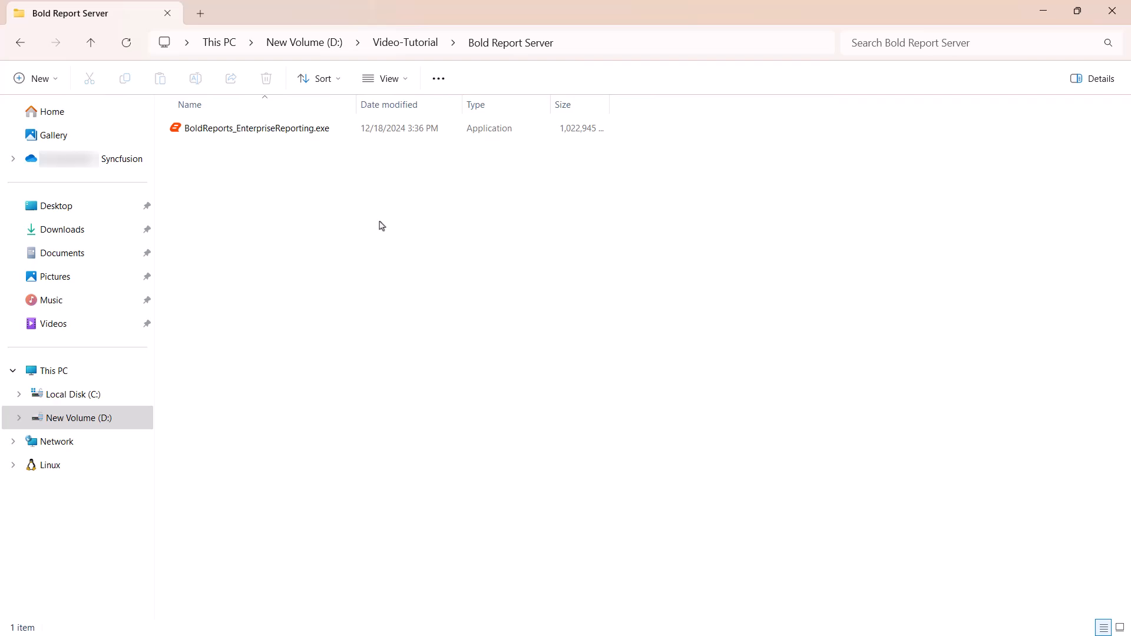
# Run BoldReports_EnterpriseReporting.exe from the Bold Report Server folder and accept the license terms
pyautogui.doubleClick(312, 128)
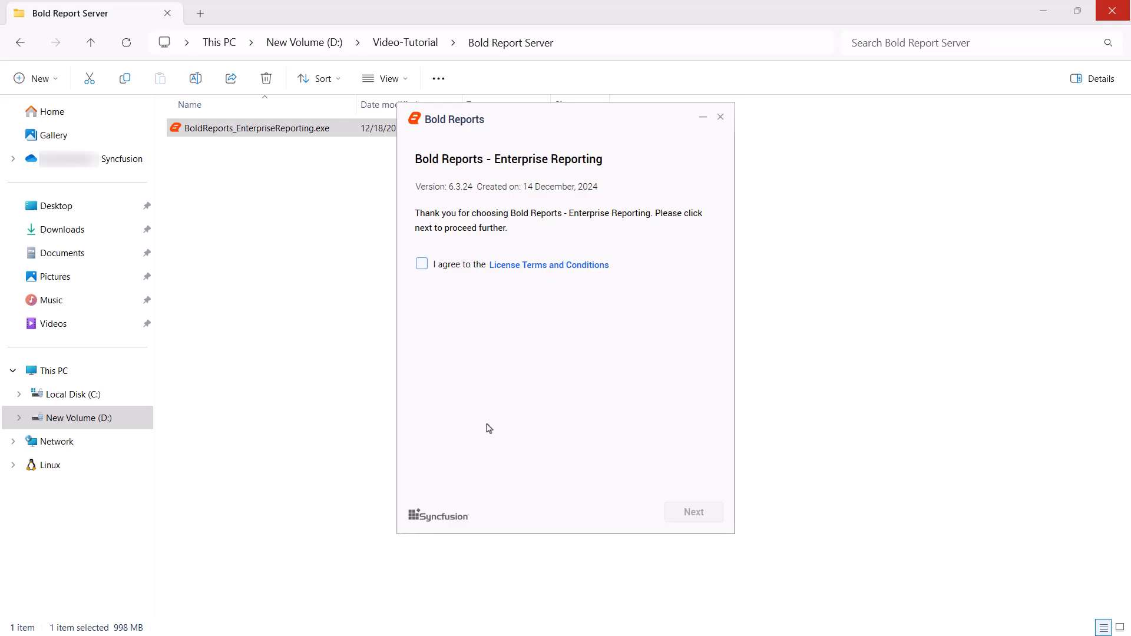
pyautogui.click(422, 265)
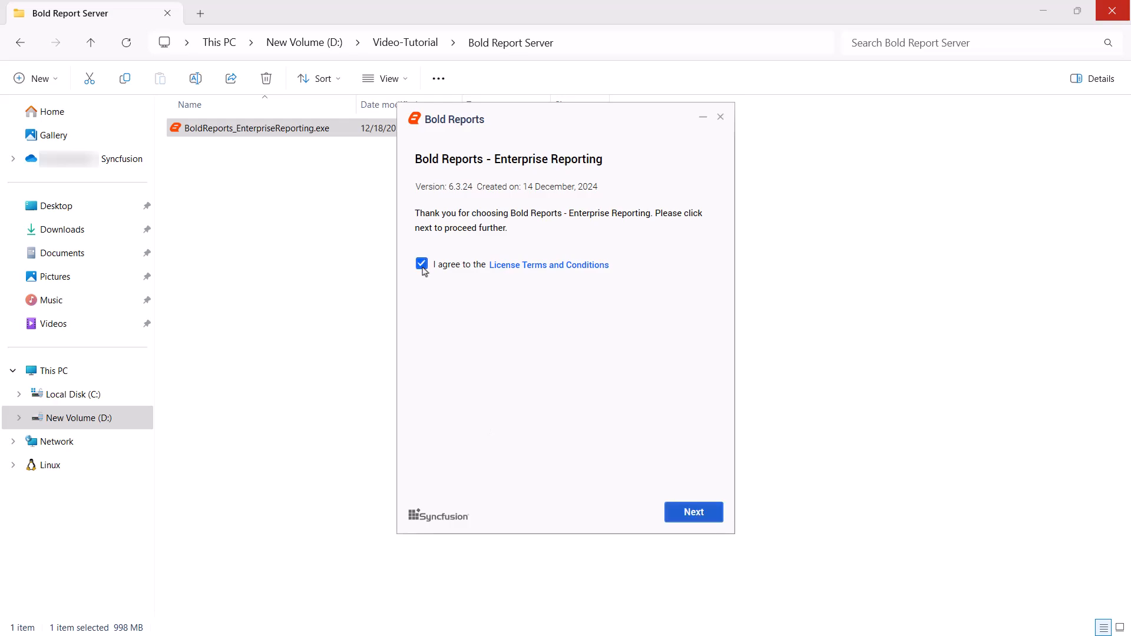
pyautogui.click(681, 514)
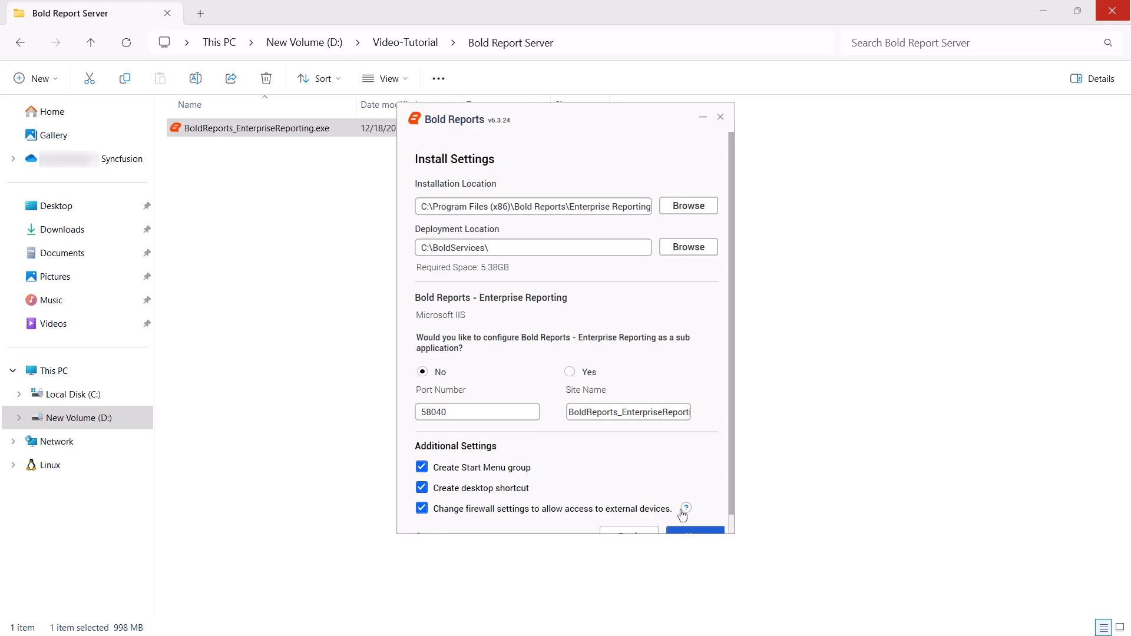
# Accept the default install settings, keeping the Chromium packages download and Bold Data Hub application installation enabled
pyautogui.scroll(-1, 682, 516)
pyautogui.click(680, 521)
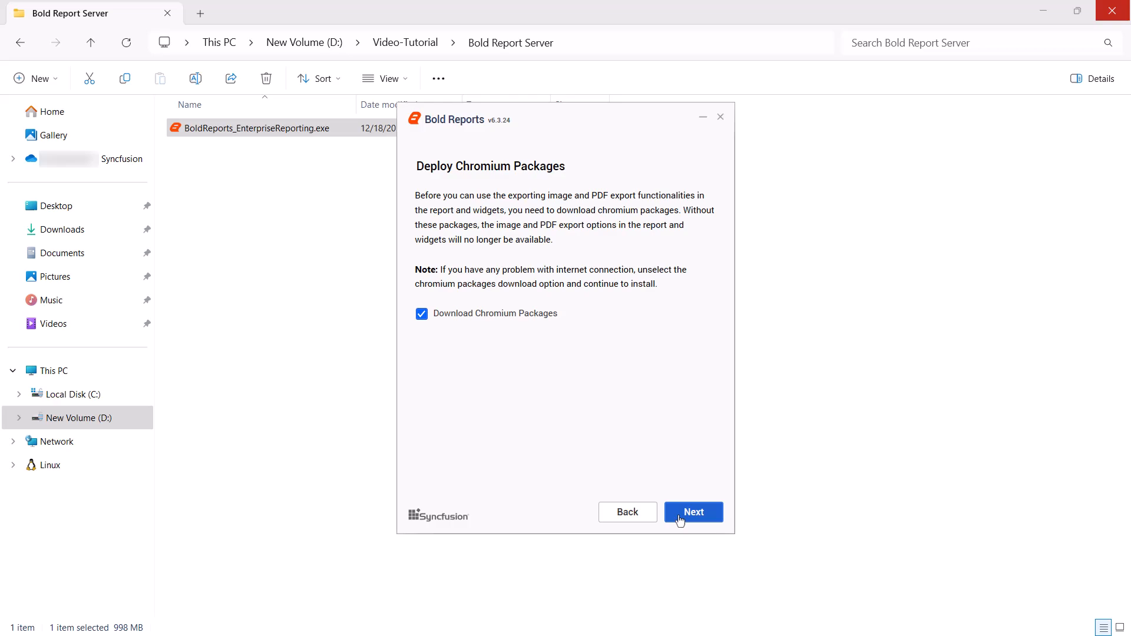
pyautogui.click(681, 521)
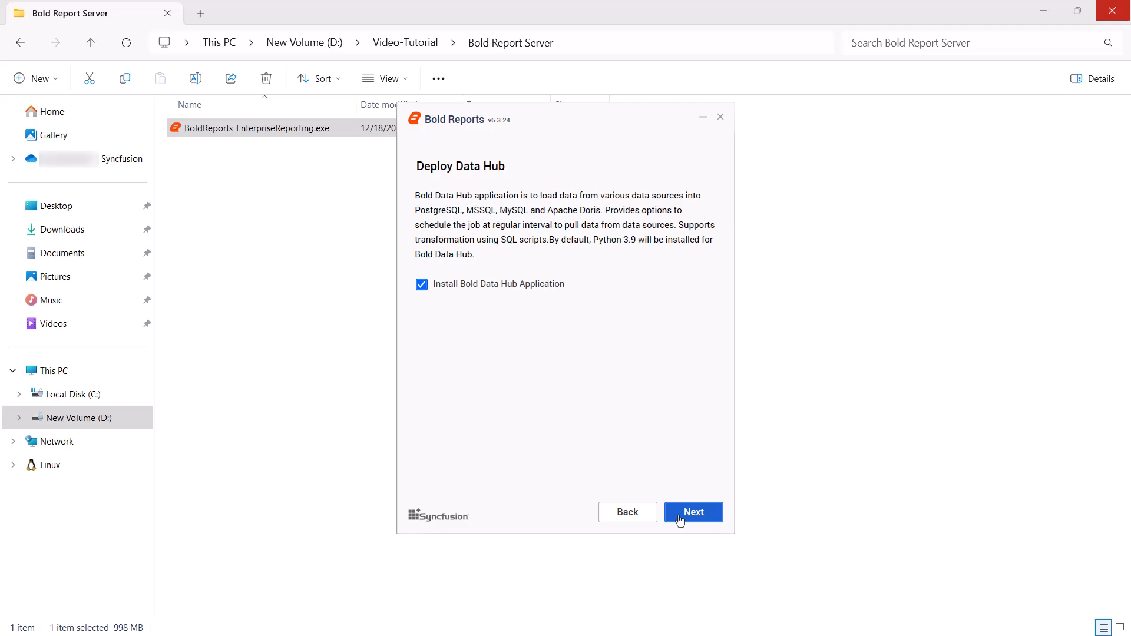
pyautogui.click(680, 521)
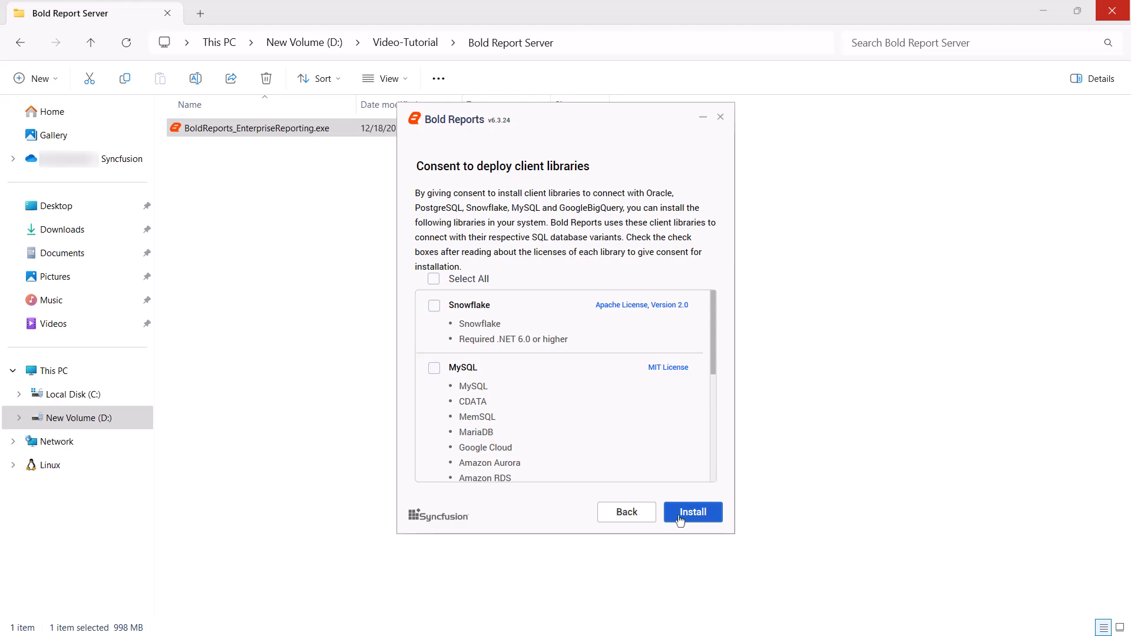
# Consent to all client libraries, install Bold Reports and launch the application
pyautogui.click(434, 279)
pyautogui.click(686, 513)
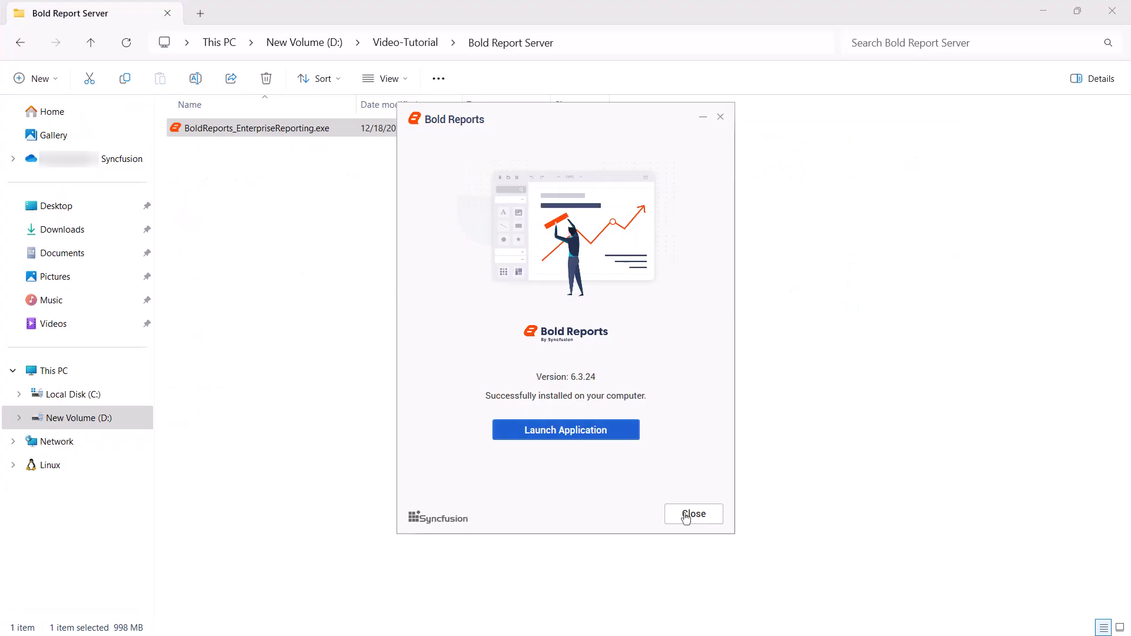
pyautogui.click(580, 443)
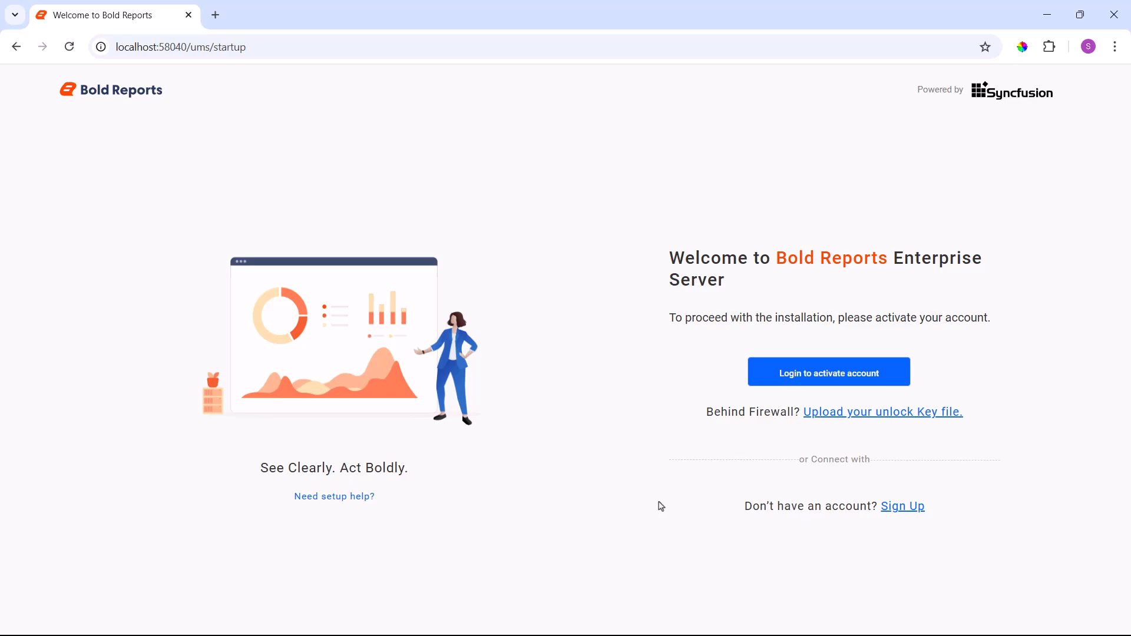
# Choose offline activation and download the Self-Service Reports unlock key file from the Bold Reports account's license key page
pyautogui.click(881, 415)
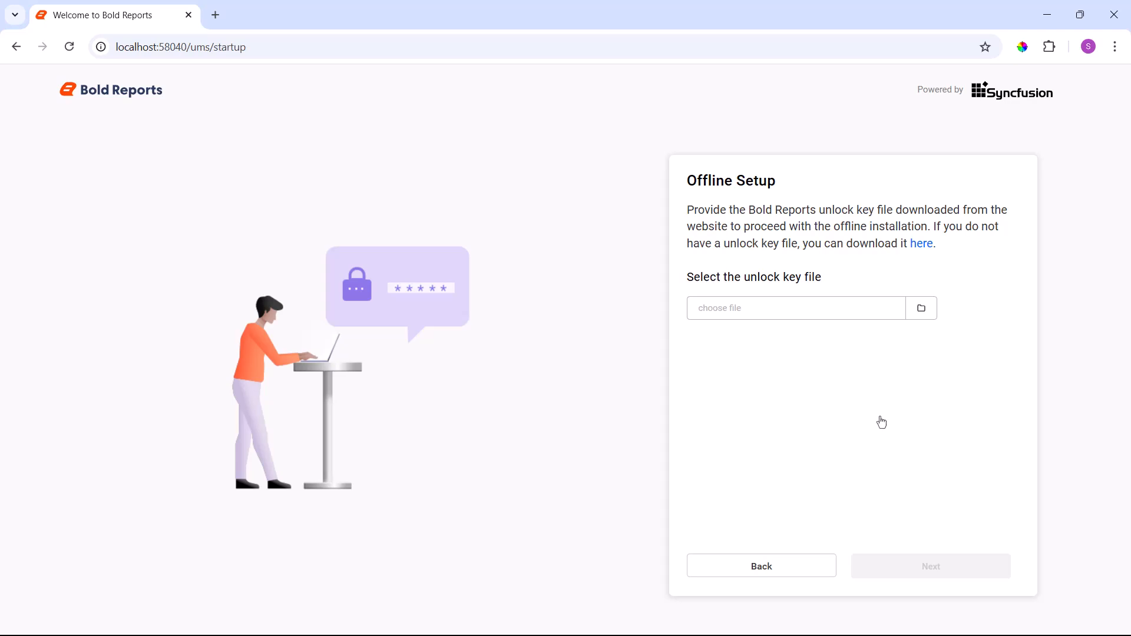
pyautogui.click(920, 244)
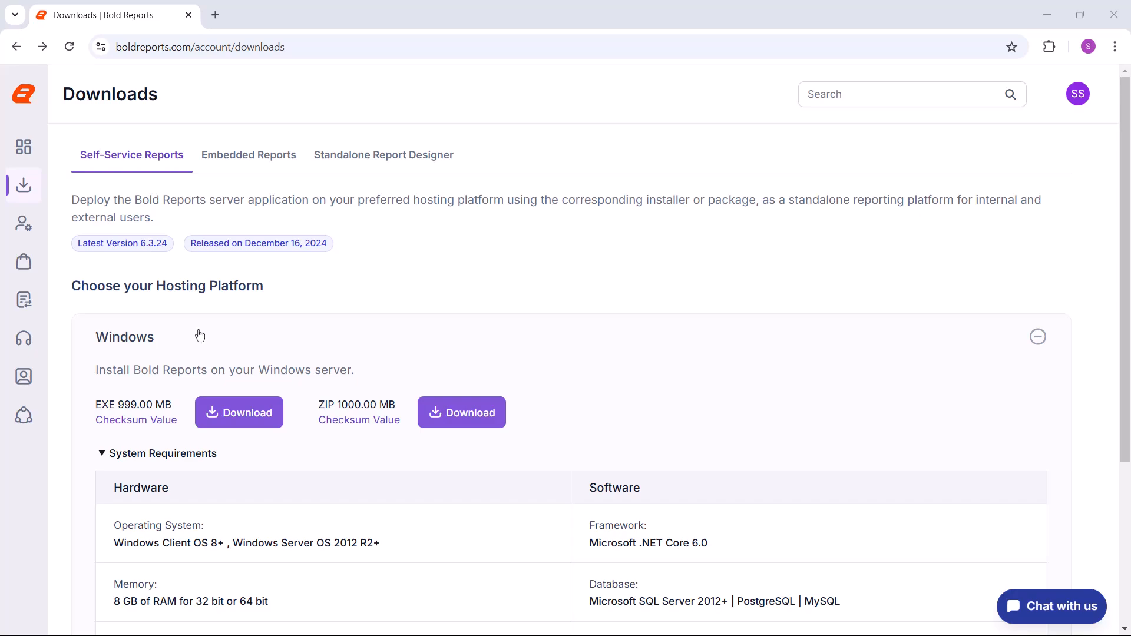
pyautogui.moveTo(32, 181)
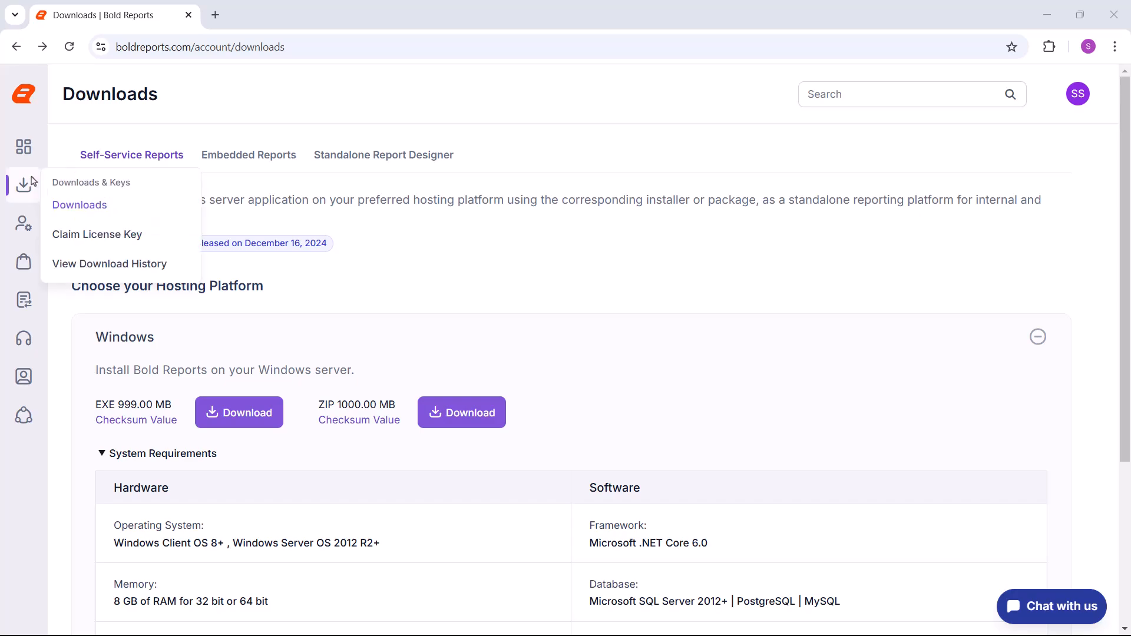
pyautogui.click(109, 236)
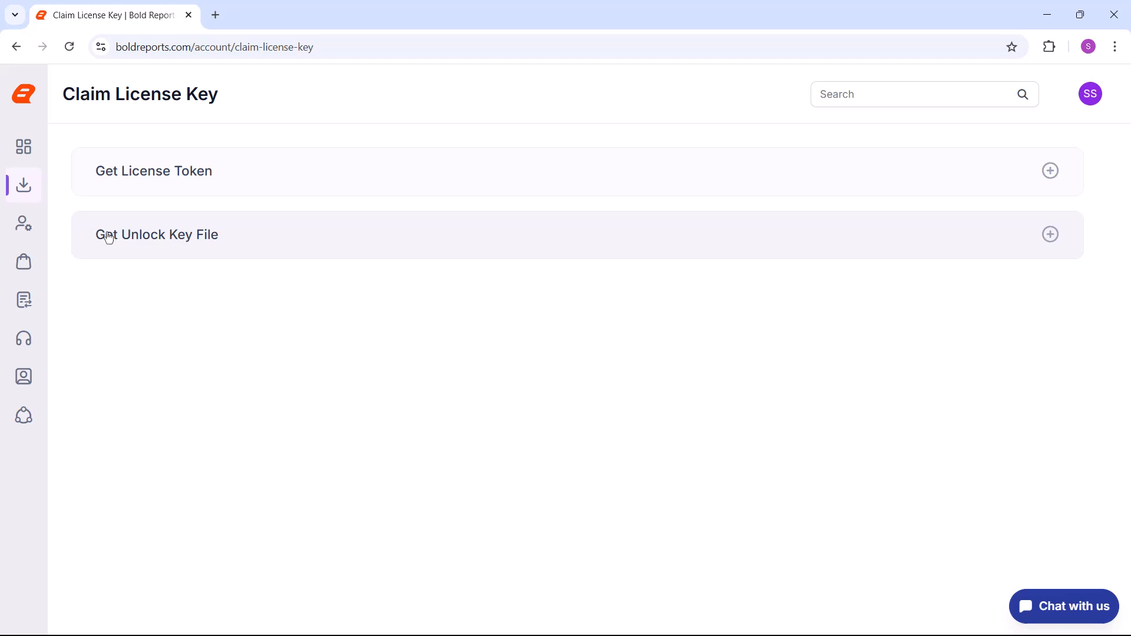
pyautogui.click(109, 237)
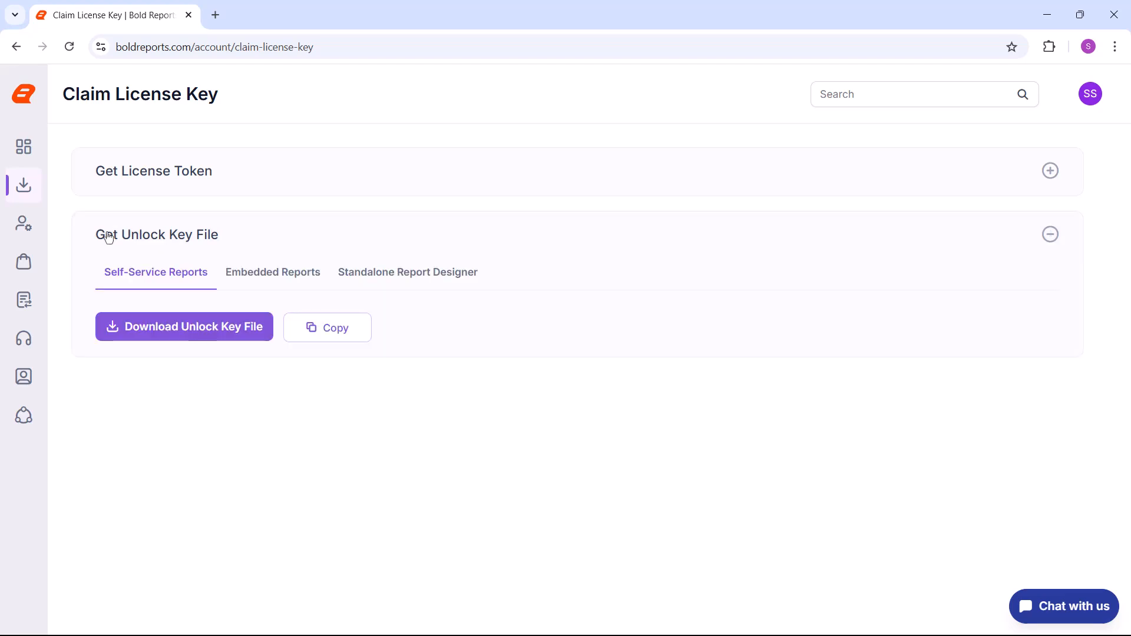
pyautogui.click(137, 327)
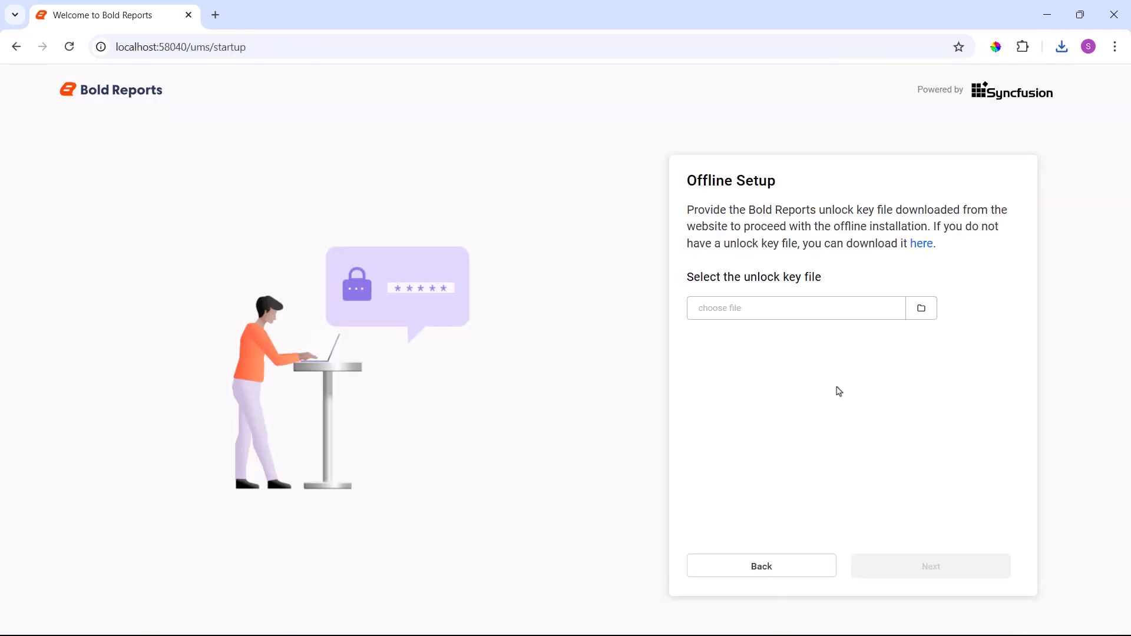
# Select the downloaded boldreports_unlockkey_202412181123.lic file for offline setup, then return to the activation options
pyautogui.click(922, 308)
pyautogui.click(393, 208)
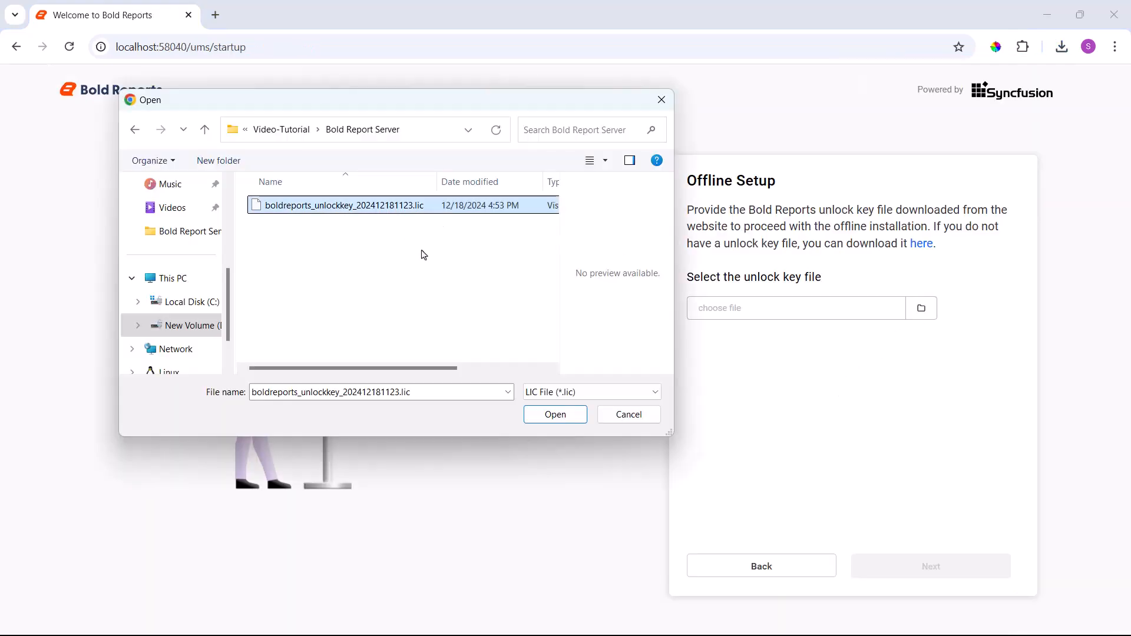
pyautogui.click(549, 415)
pyautogui.click(803, 567)
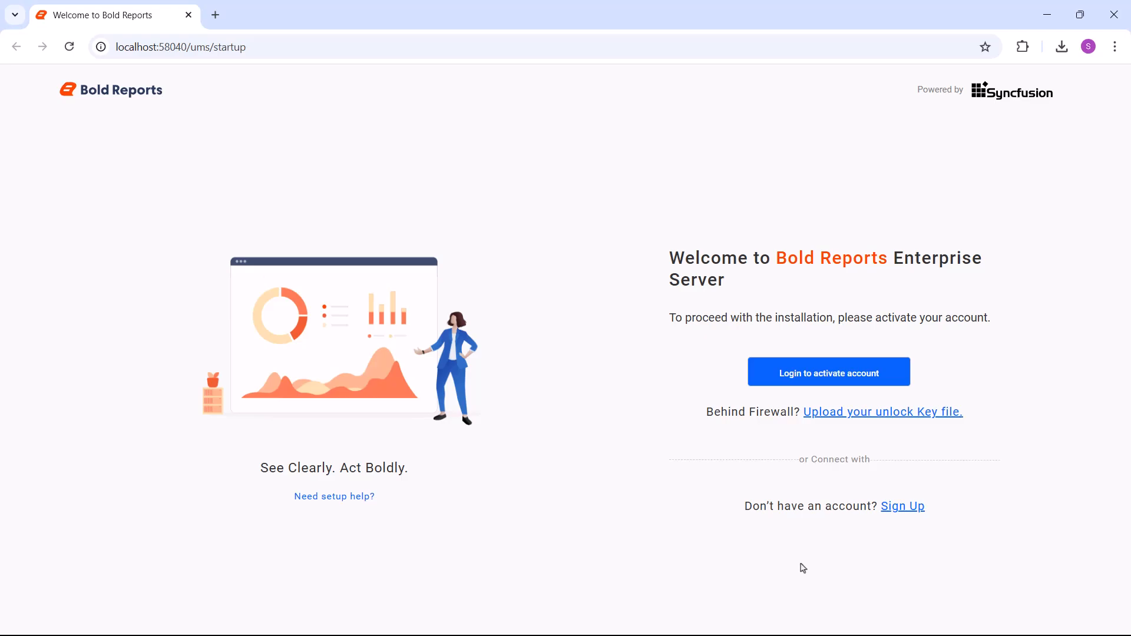
# Activate the server by account login, then enter and confirm the administrator password and submit the administrator details
pyautogui.click(814, 372)
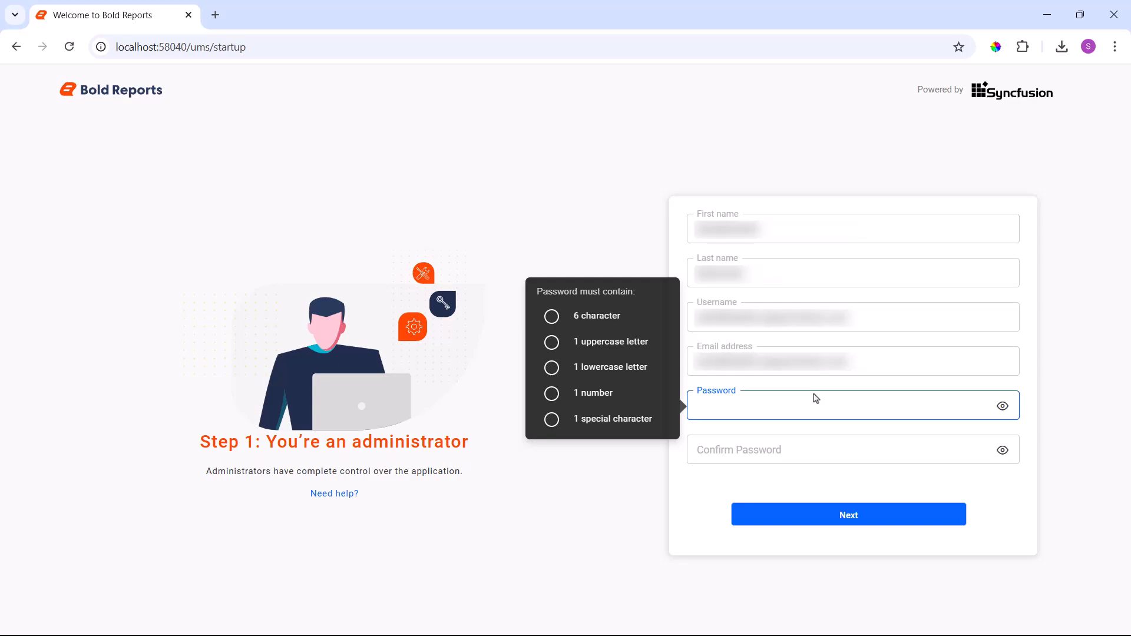
pyautogui.write('••••••••••••')
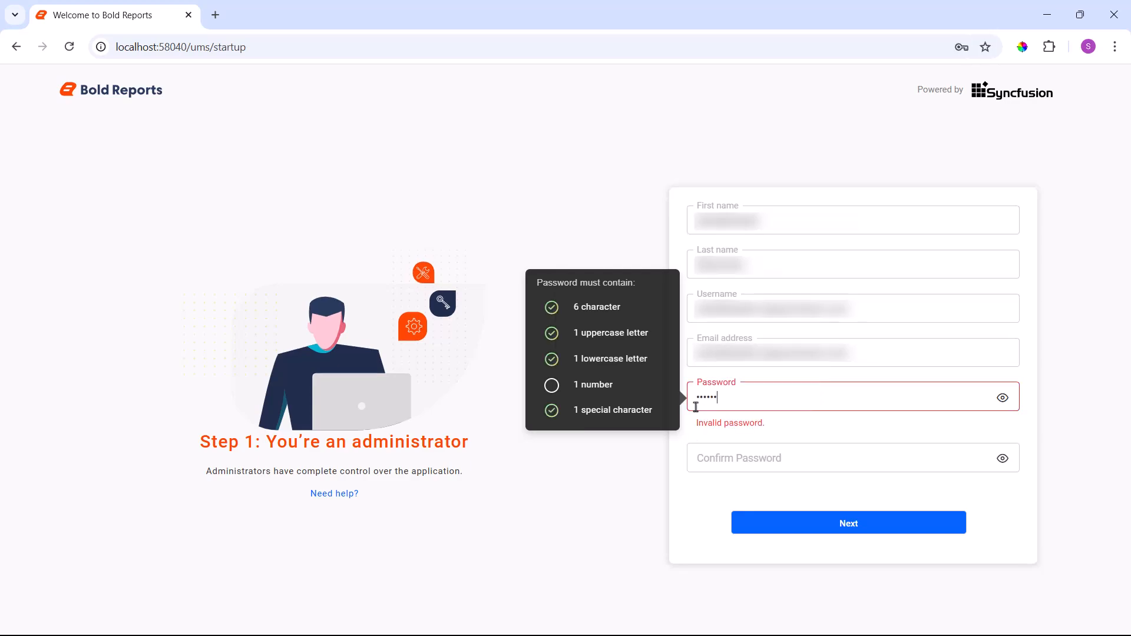
pyautogui.click(699, 450)
pyautogui.write('••••••••••••')
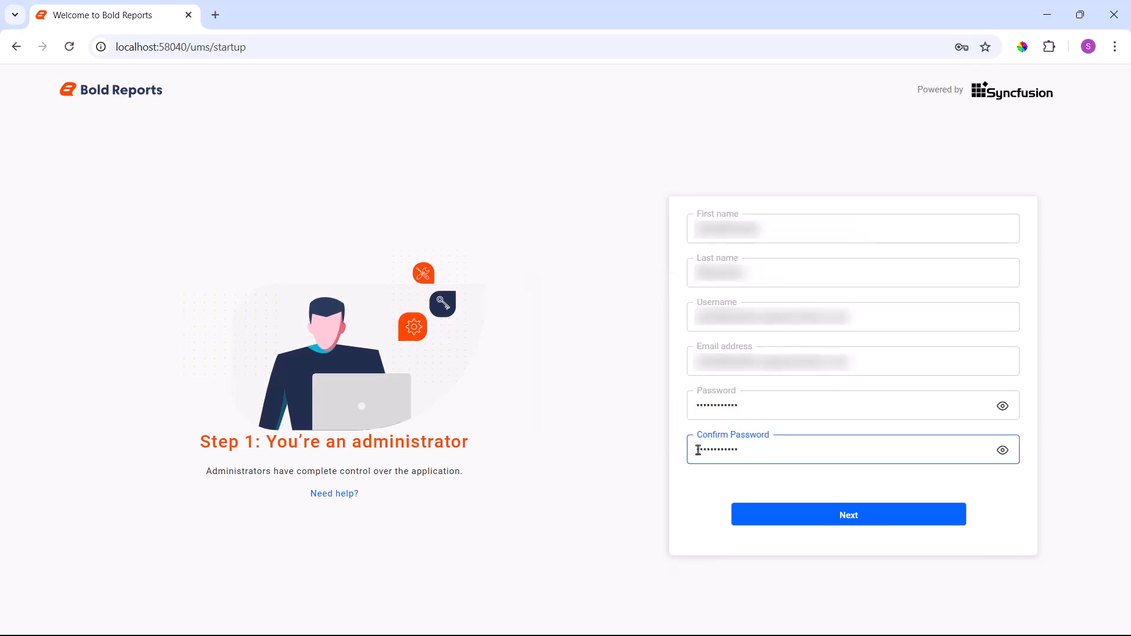
pyautogui.click(833, 515)
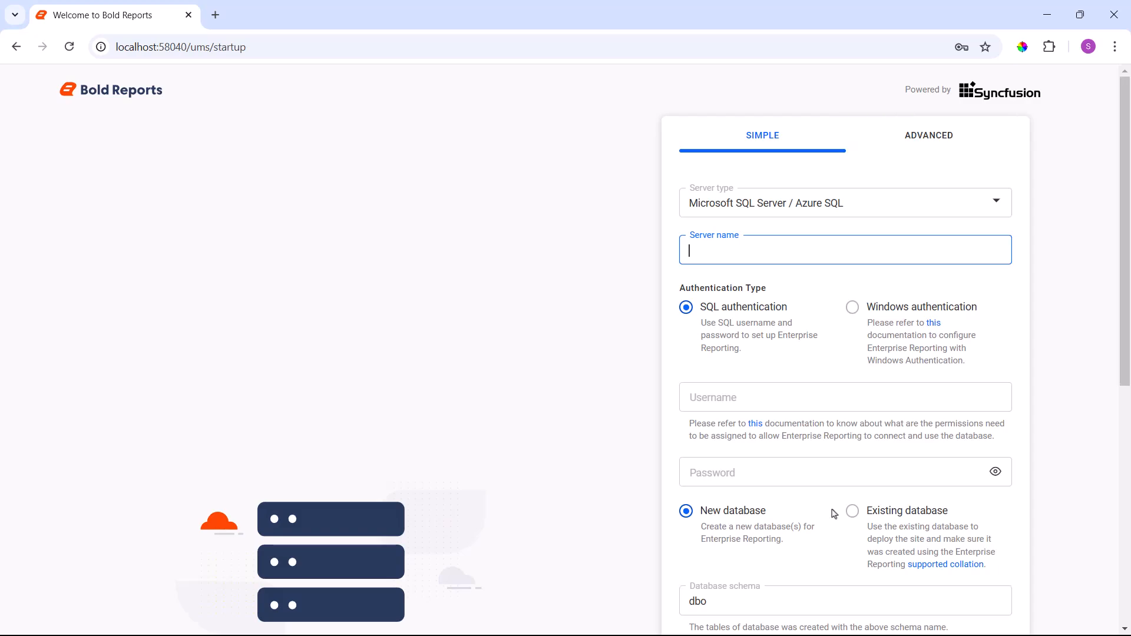
# Keep Microsoft SQL Server / Azure SQL as the server type and enter the server name, database username and password
pyautogui.click(794, 204)
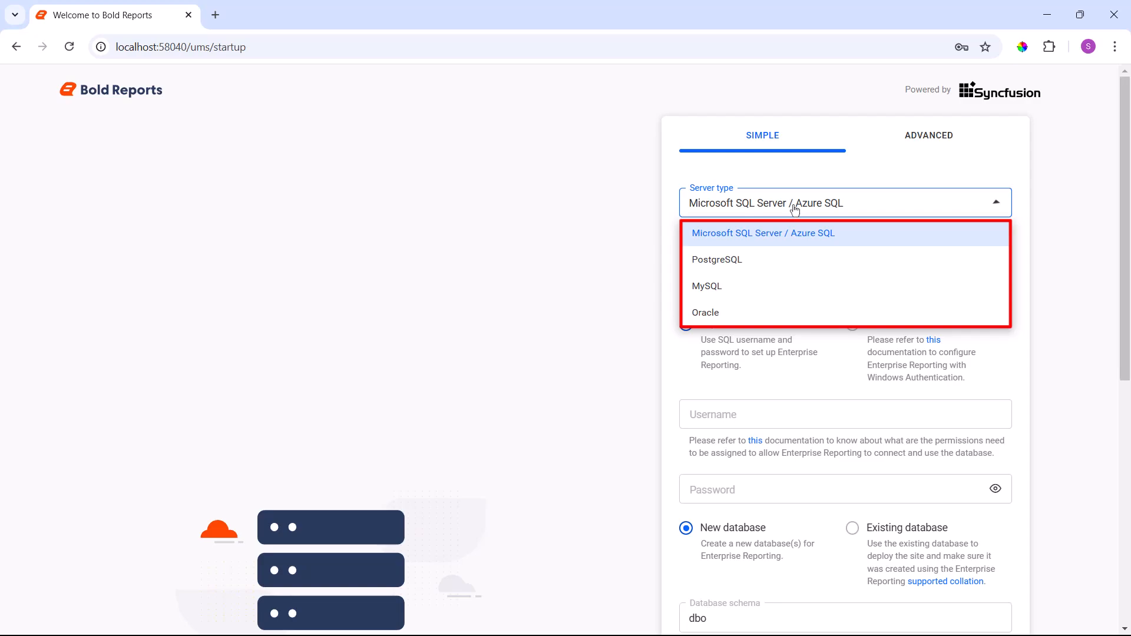
pyautogui.click(794, 209)
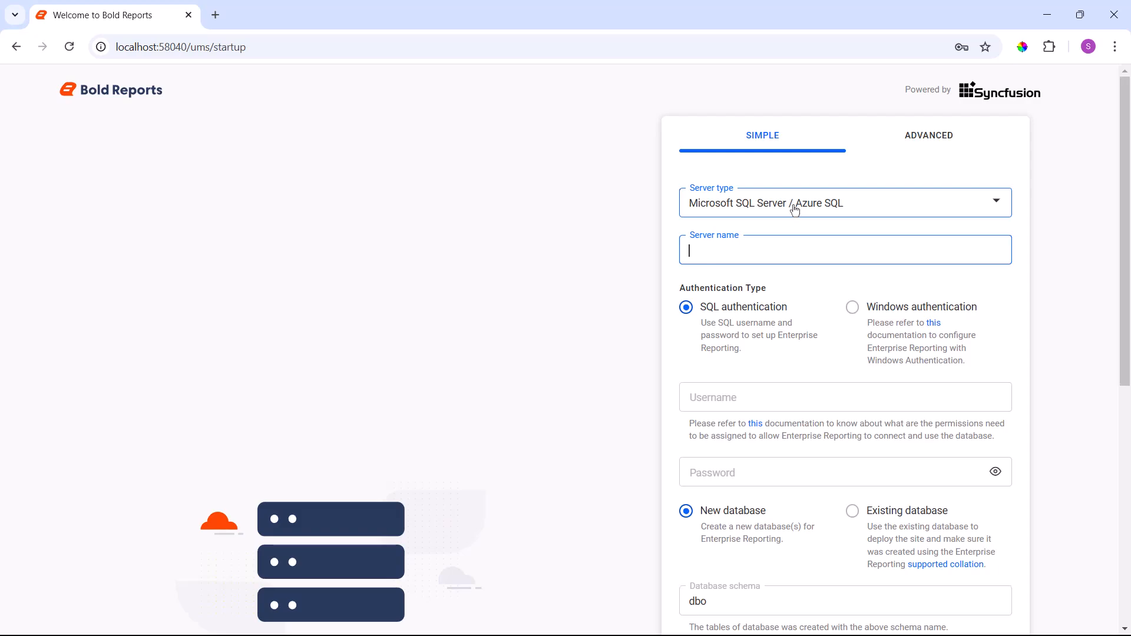
pyautogui.write('localhost')
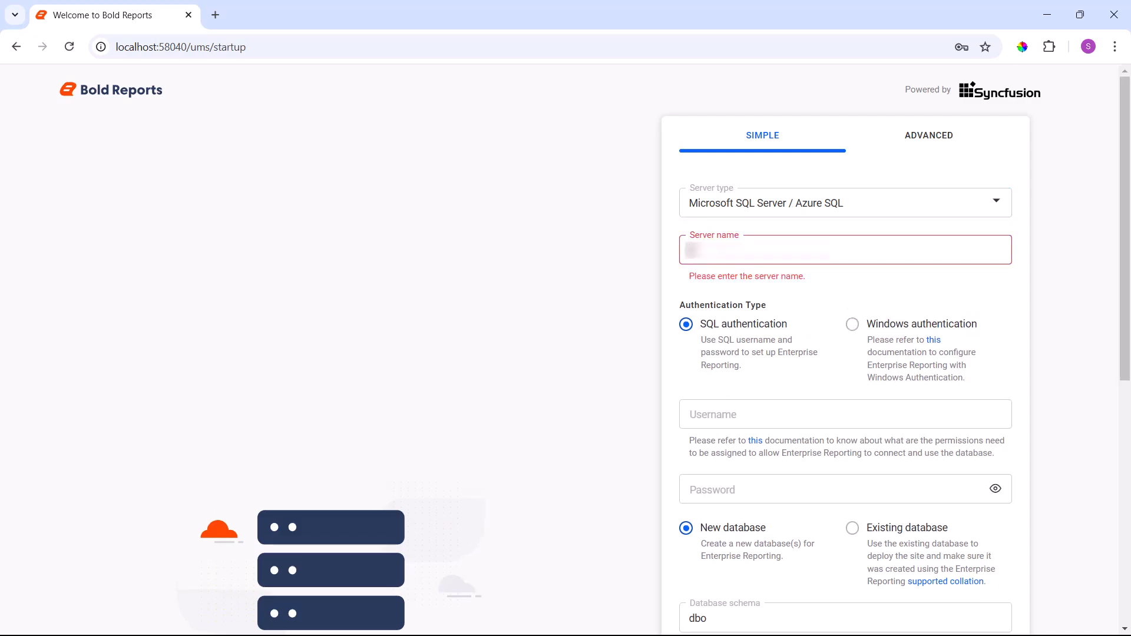
pyautogui.click(696, 398)
pyautogui.write('sa')
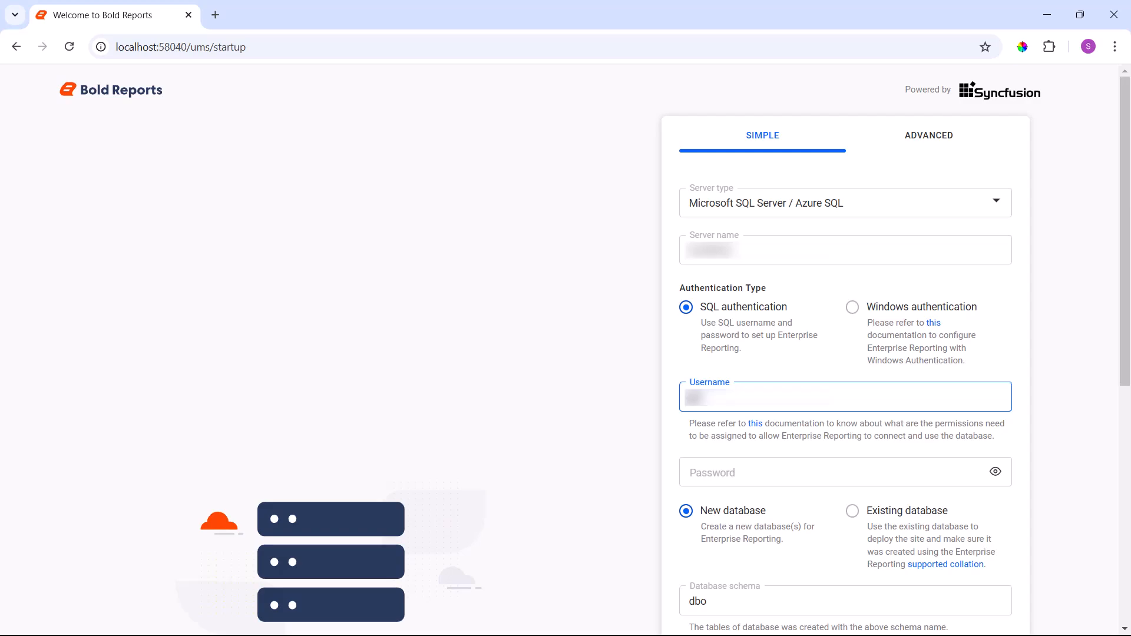
pyautogui.click(693, 472)
pyautogui.write('******')
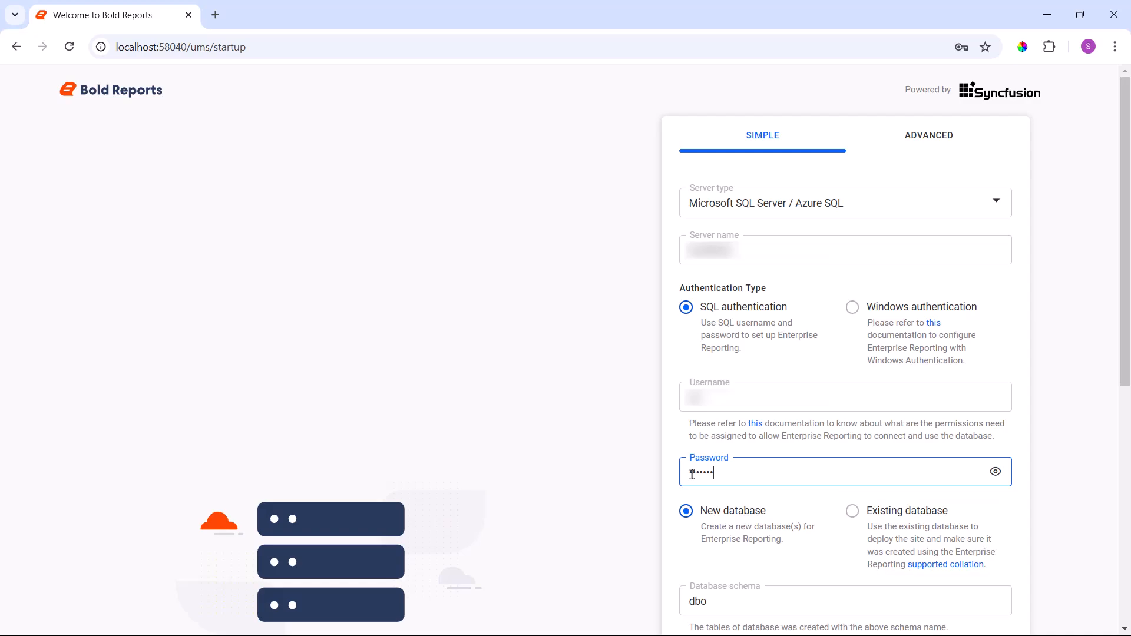
# Set the new database's name to boldreportserverdata and submit the database configuration
pyautogui.scroll(-7, 693, 474)
pyautogui.click(702, 228)
pyautogui.doubleClick(703, 229)
pyautogui.write('bo')
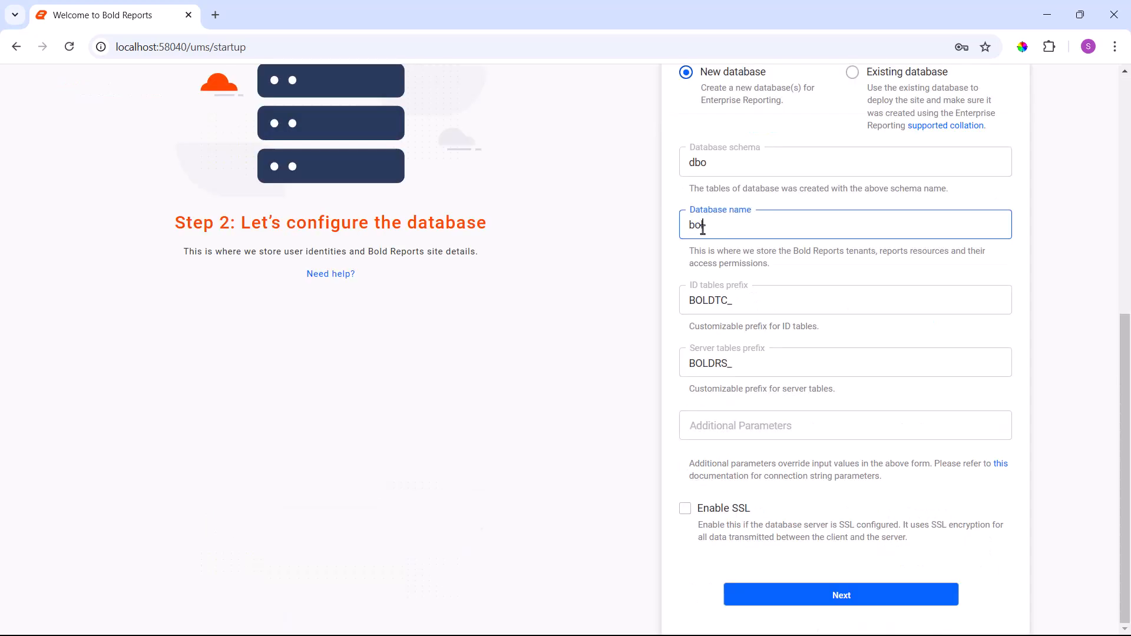
pyautogui.write('ldreportserverdata')
pyautogui.click(874, 591)
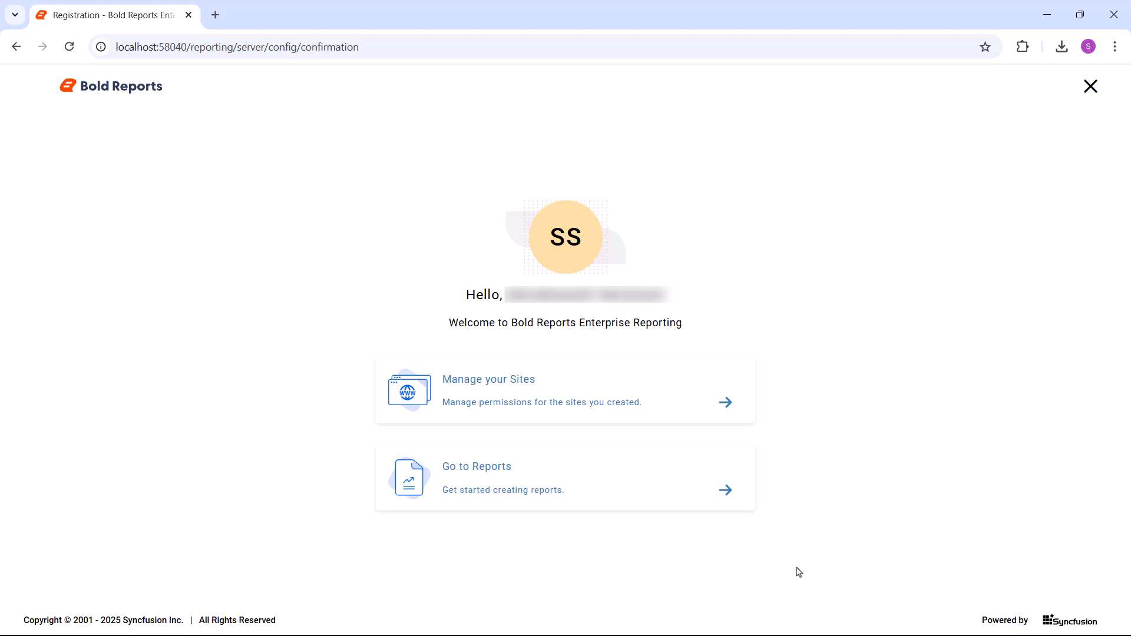
# Go to the reports site and open the Sales Order Detail report
pyautogui.click(723, 499)
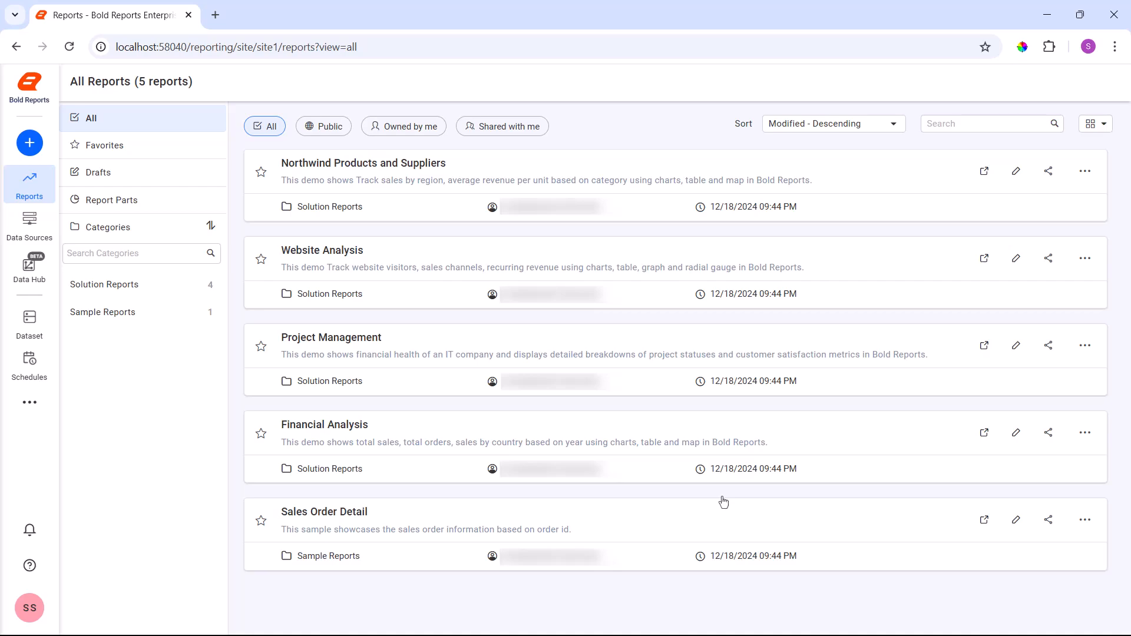
pyautogui.click(634, 539)
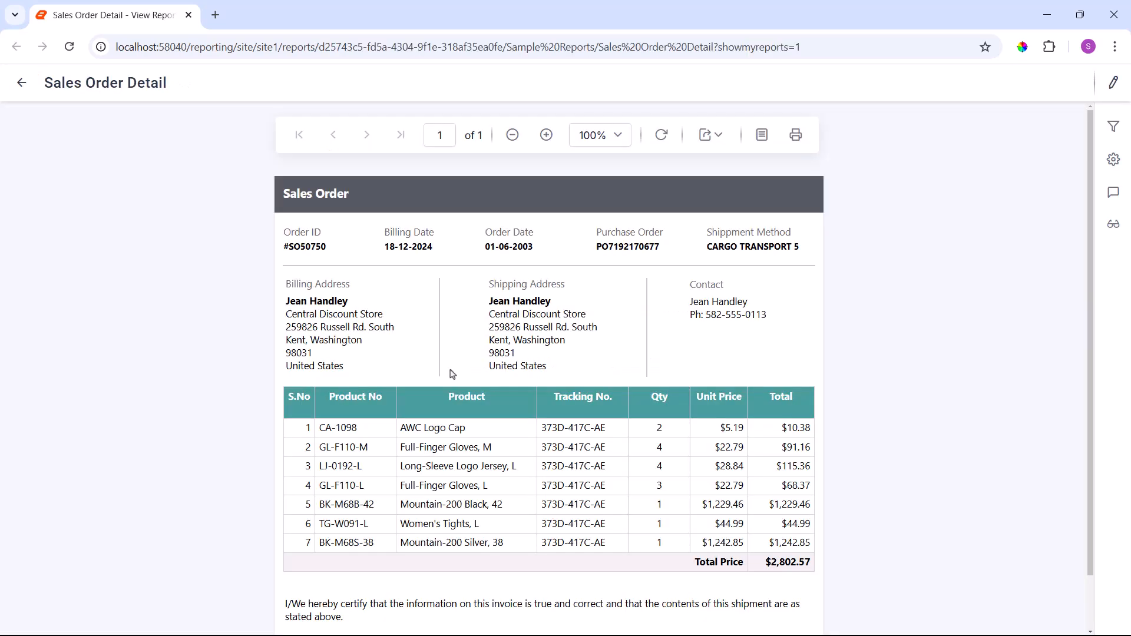